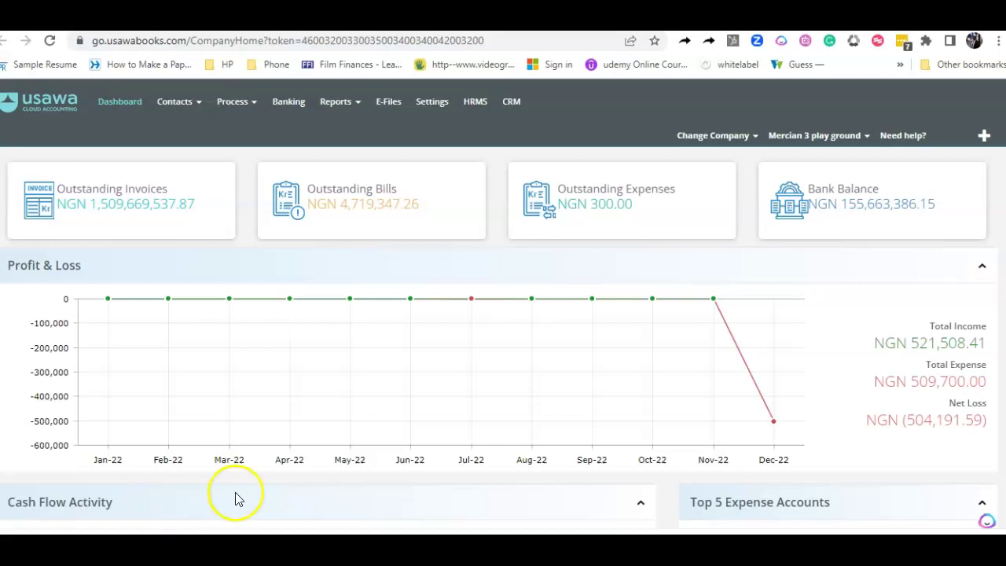
Open the permissions of the business user group "New User group" from the company settings
left_click(432, 110)
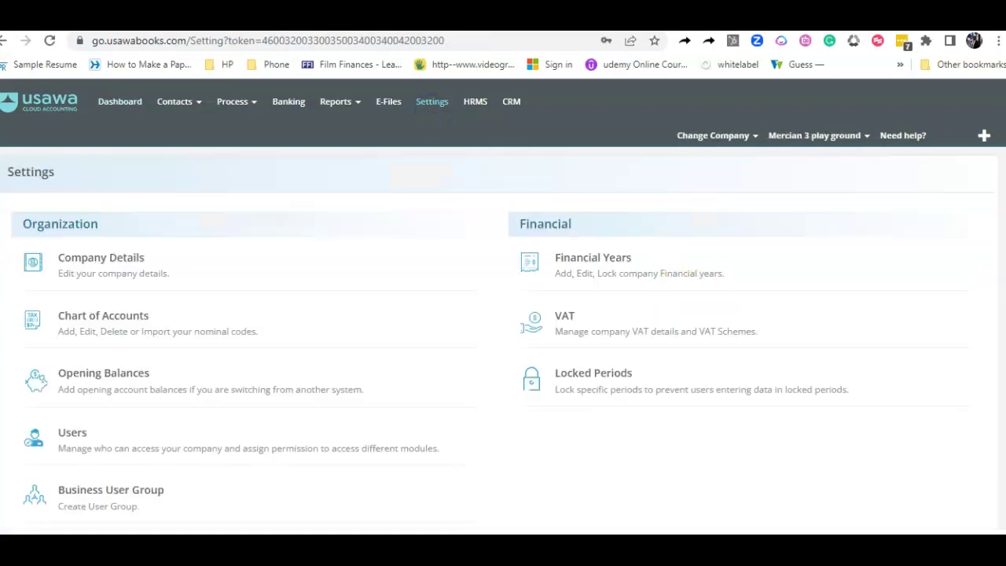
scroll(997, 291, "down", 2)
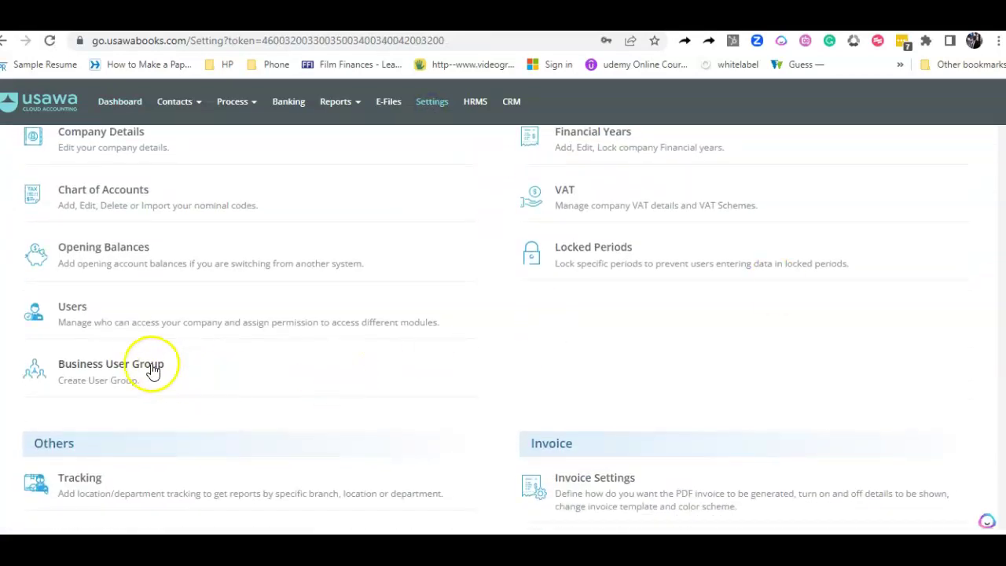
left_click(131, 368)
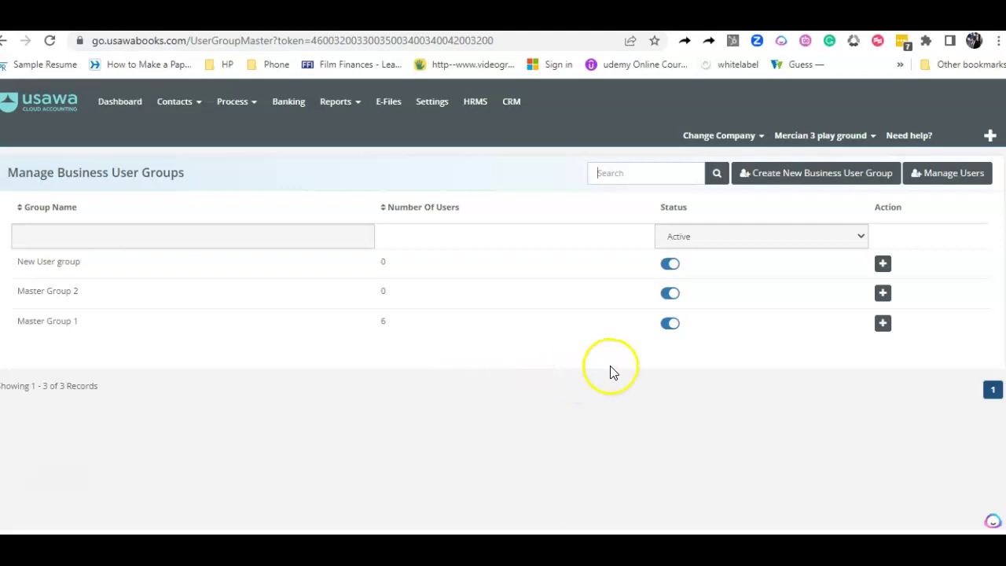
left_click(883, 265)
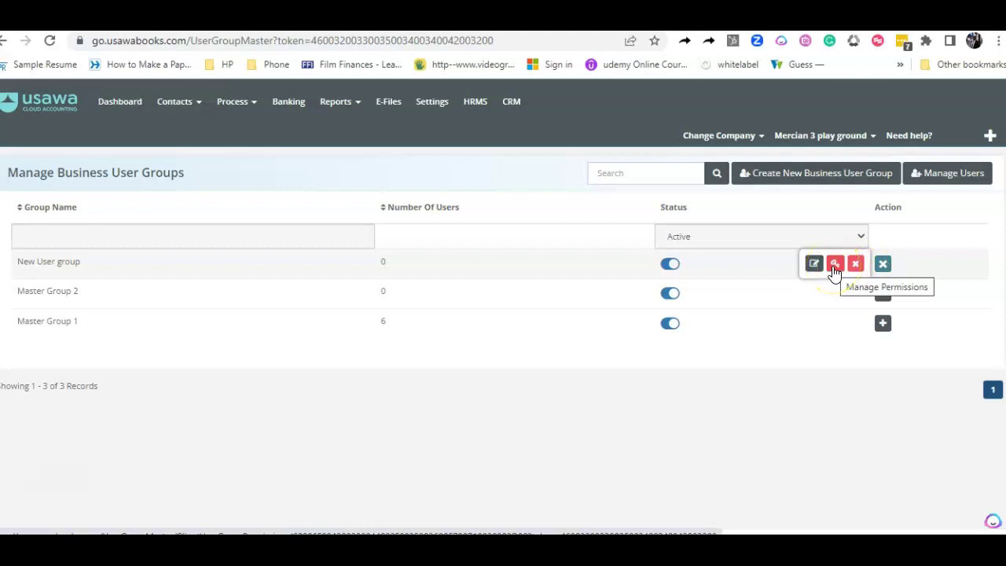
left_click(835, 265)
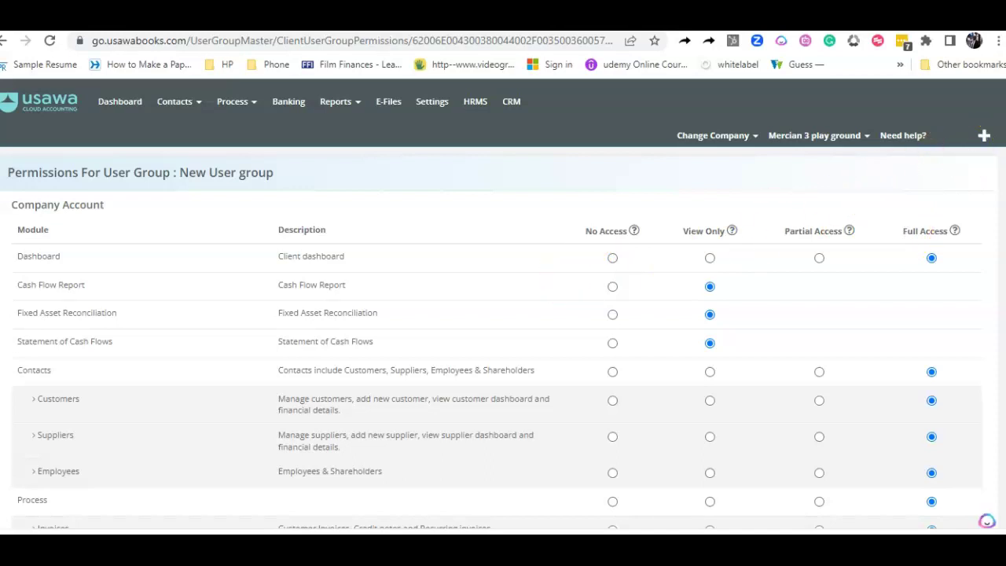
Review New User group's module permissions through to the Approval for Expense entry and save them
scroll(503, 330, "down", 20)
left_click(995, 495)
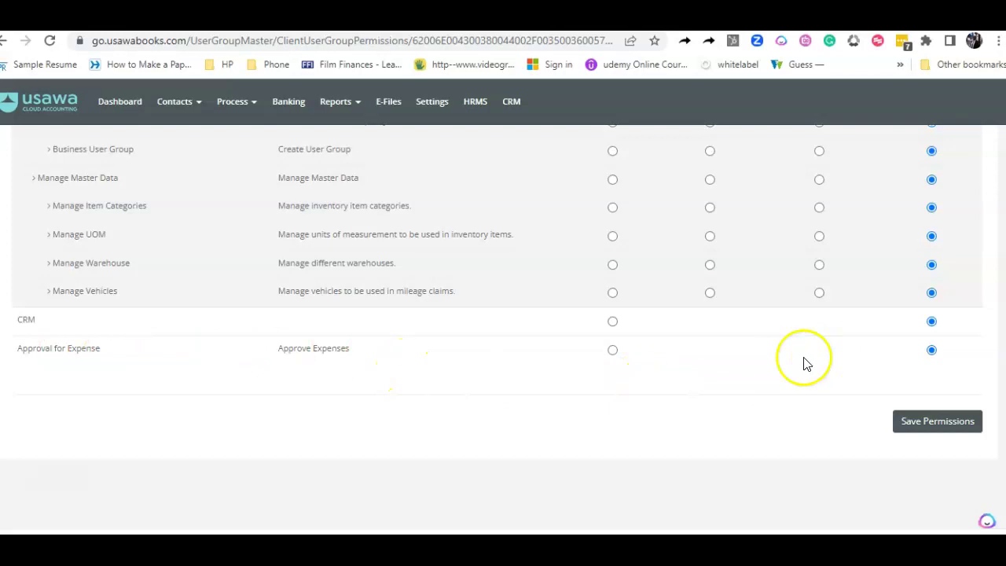
left_click_drag(1000, 503, 1002, 112)
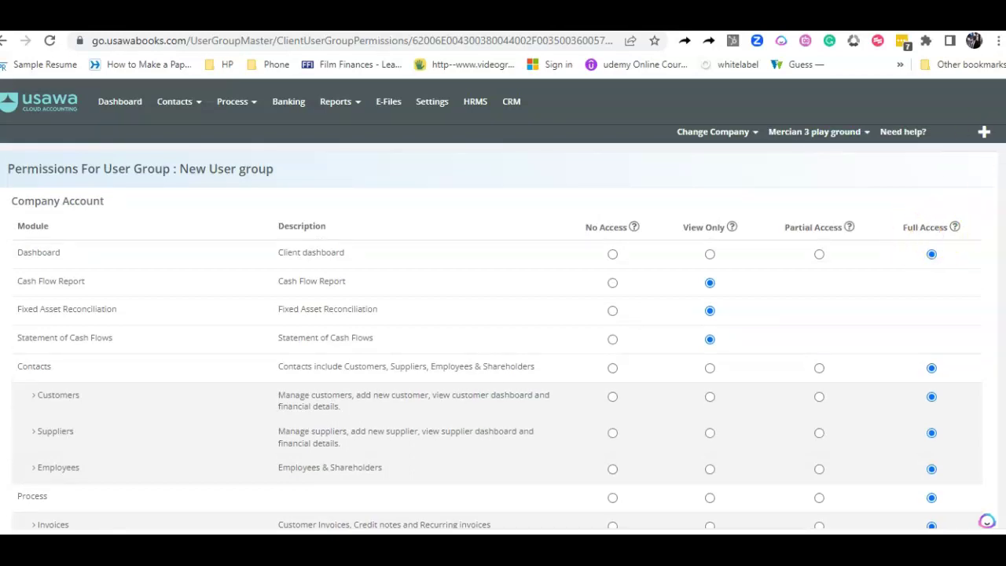
scroll(504, 331, "down", 20)
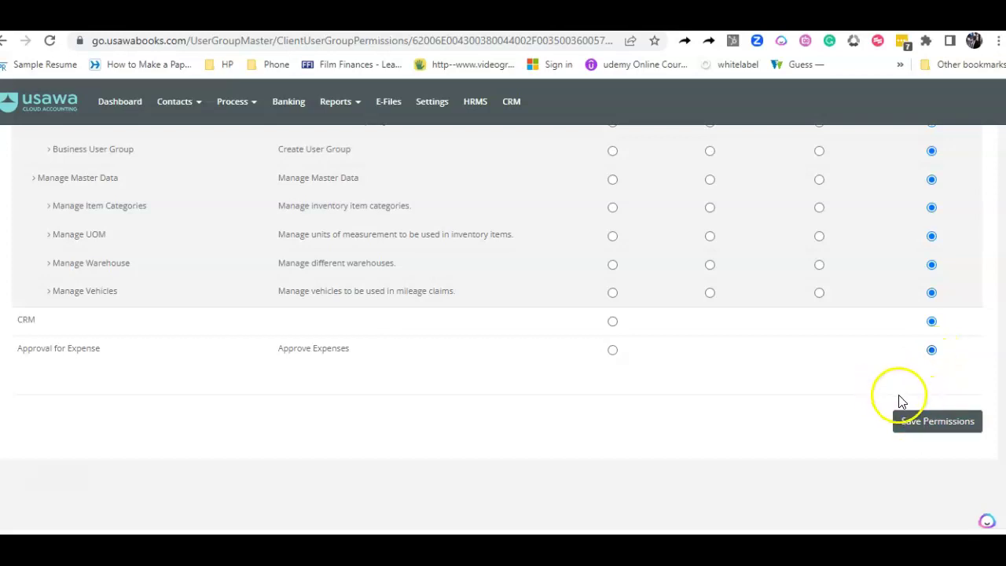
left_click(920, 423)
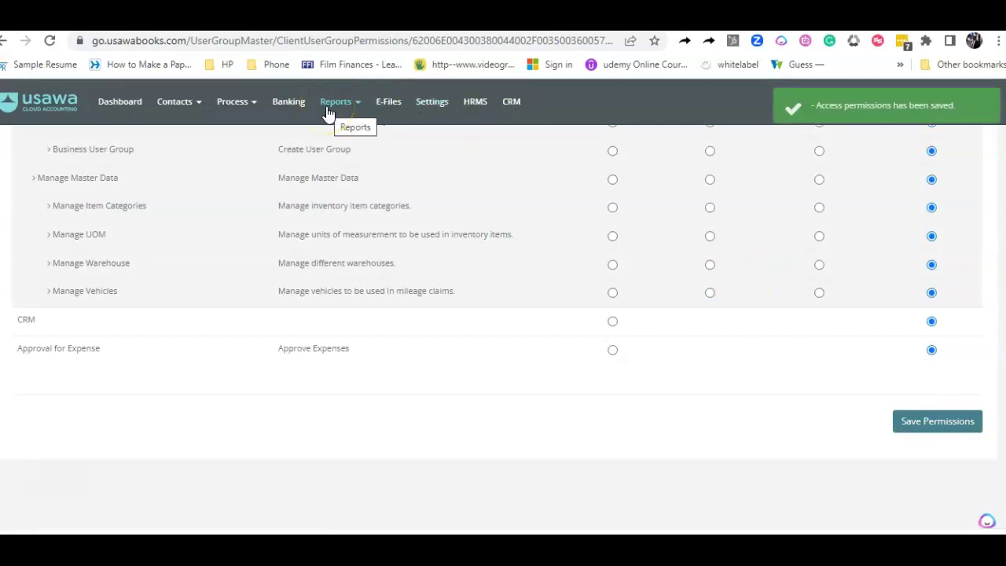
Reassign the add-on user in the CA group to New User group in the company's user settings and save
left_click(428, 118)
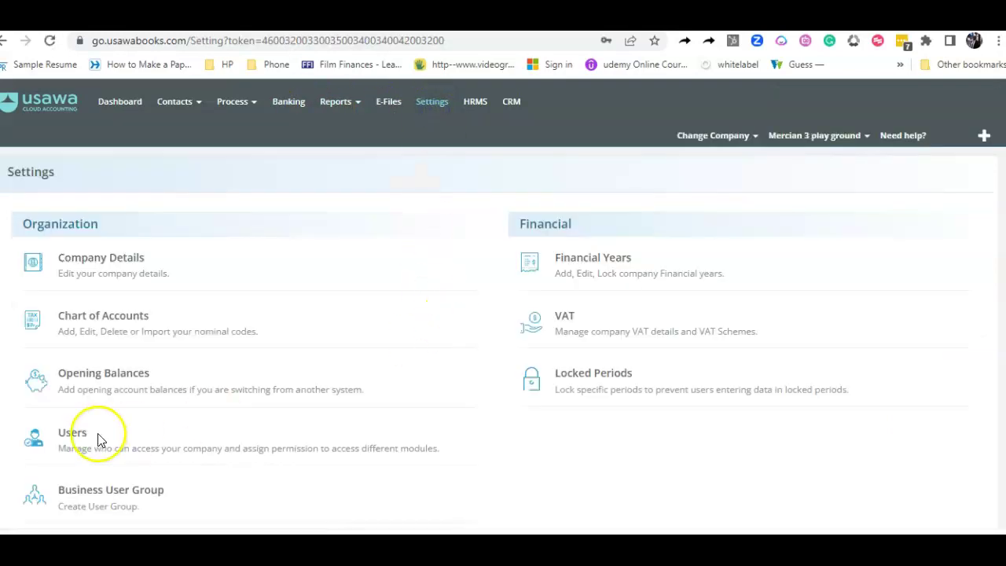
left_click(72, 433)
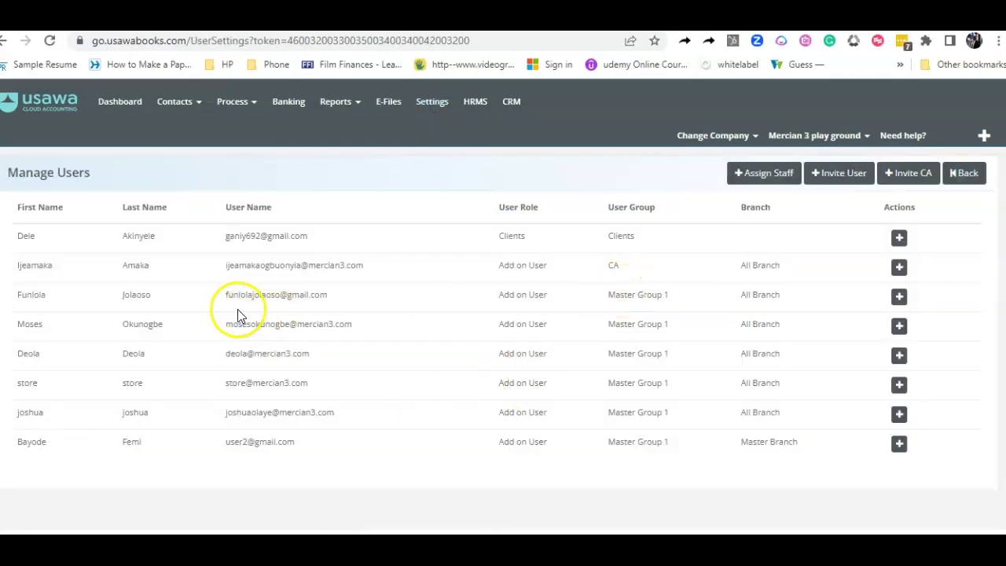
left_click(901, 268)
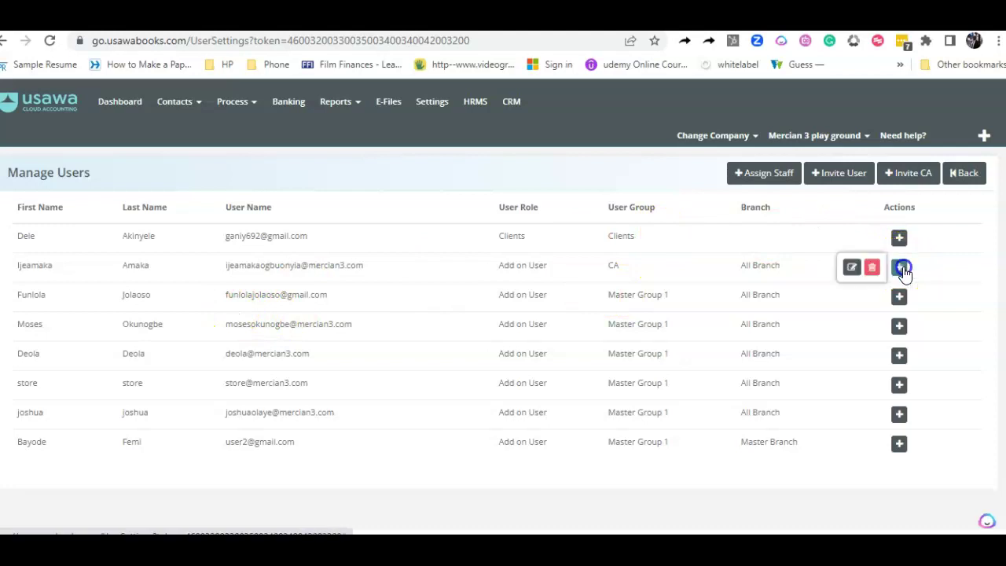
left_click(851, 269)
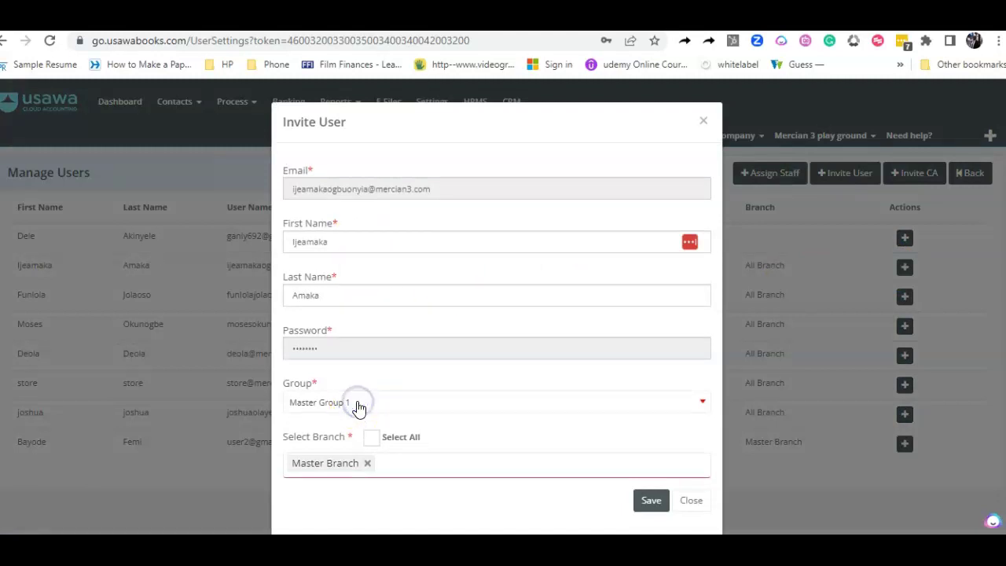
left_click(356, 402)
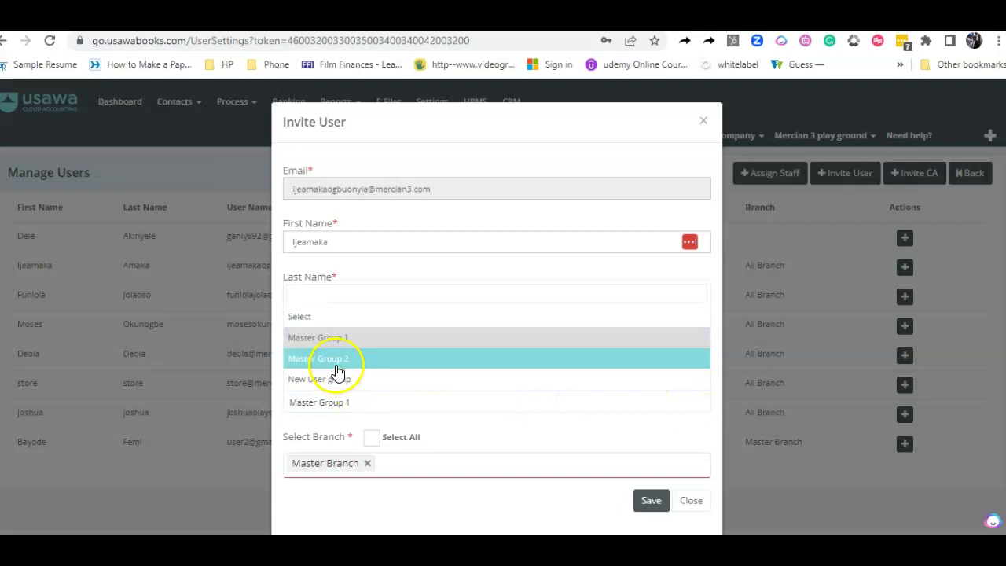
left_click(330, 388)
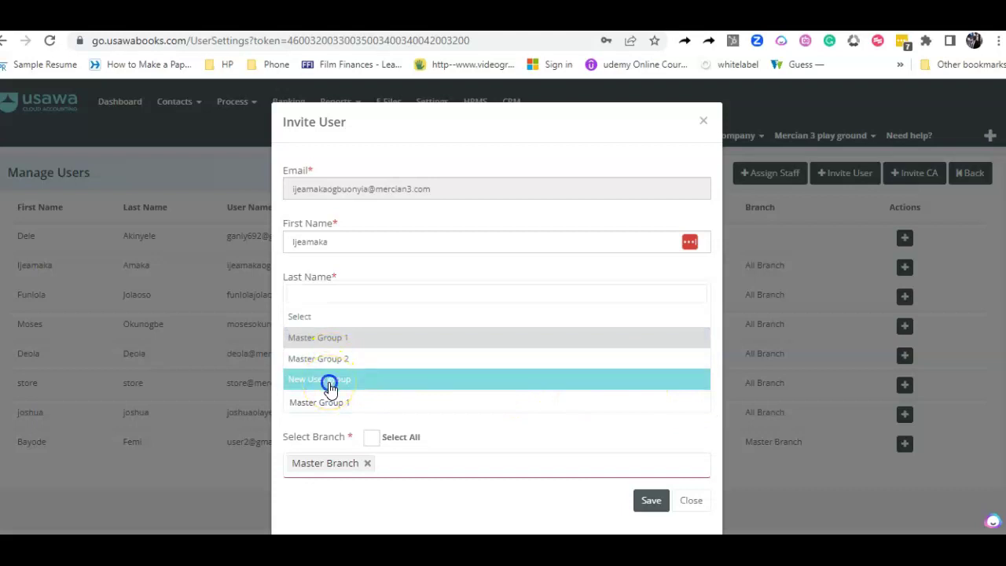
left_click(652, 503)
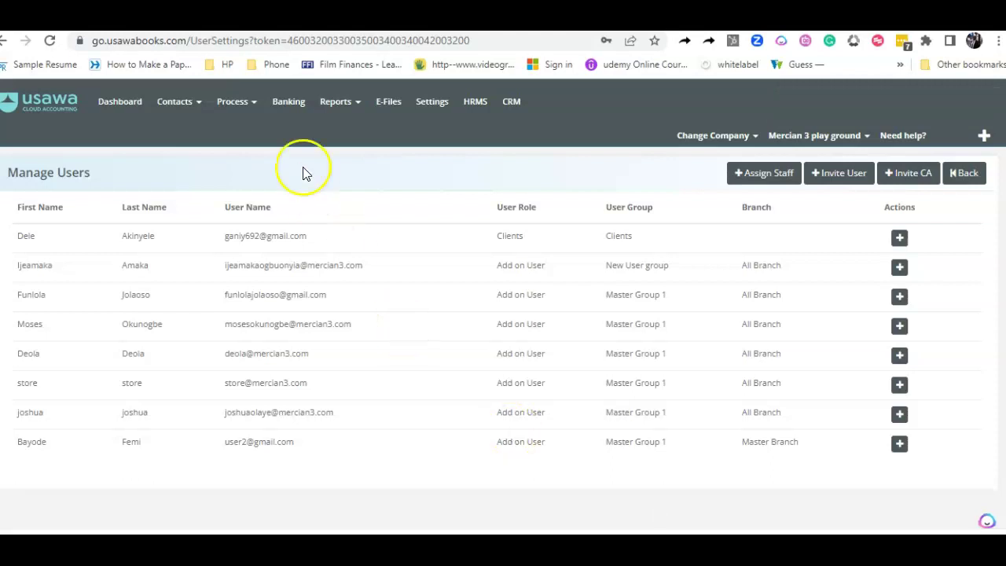
Create a new expense reimbursement and select the last employee in the list as its employee
left_click(241, 114)
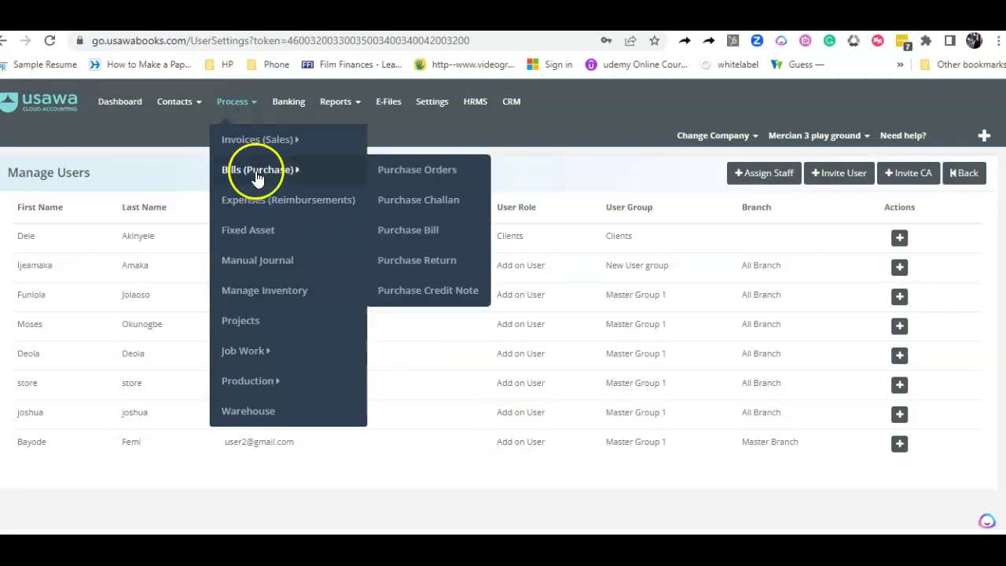
left_click(262, 201)
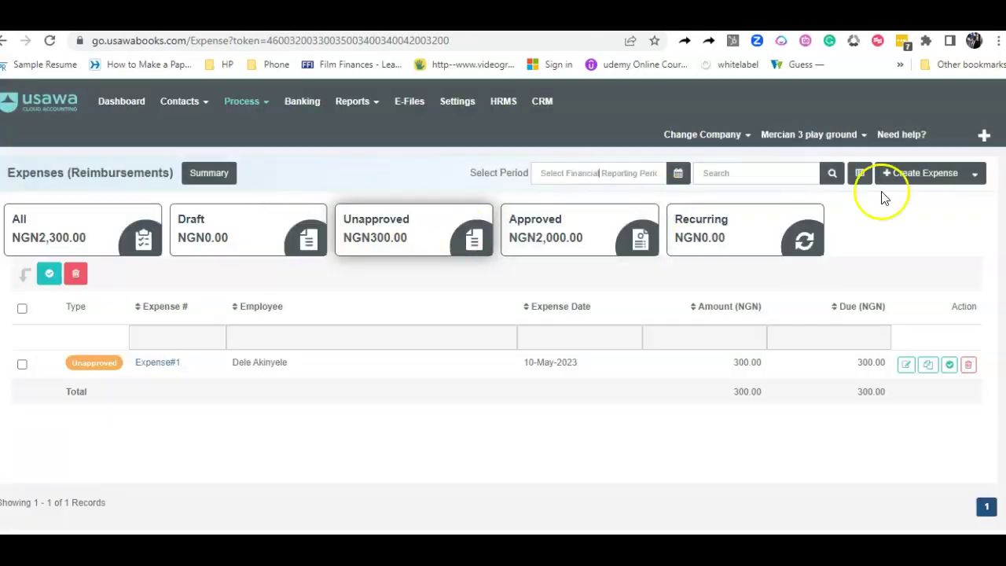
left_click(919, 178)
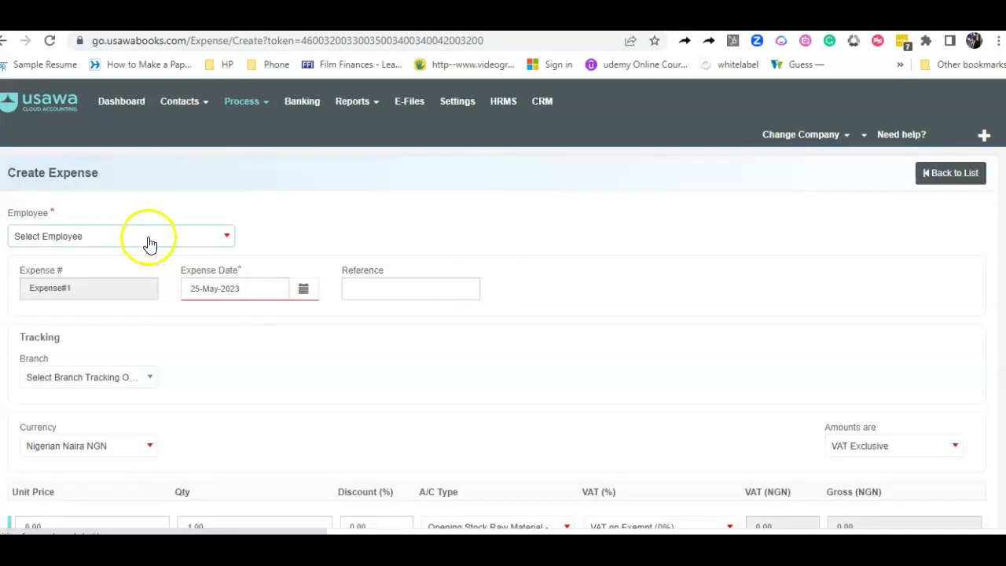
left_click(149, 239)
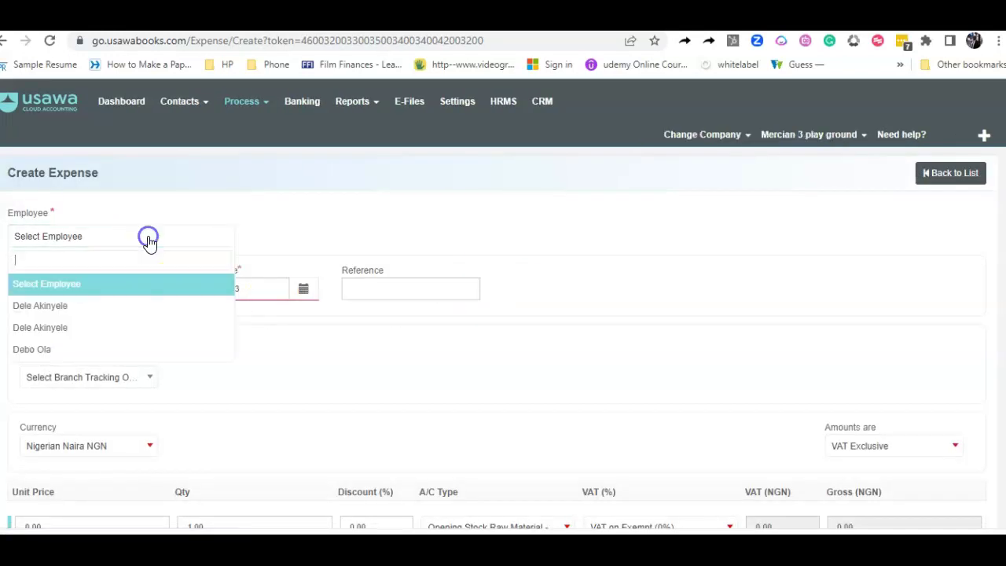
left_click(56, 349)
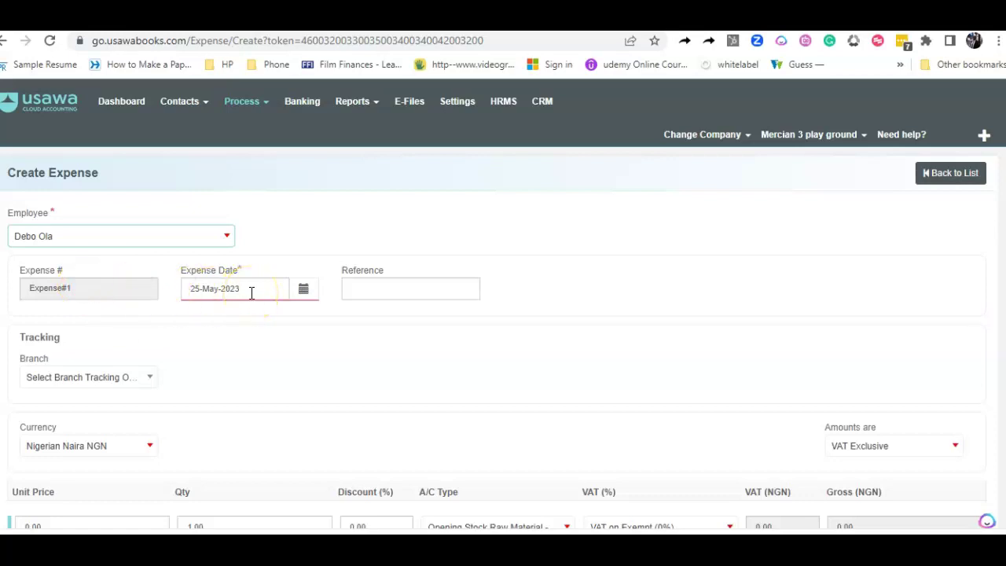
Enter Electricity as the expense reference, correcting its spelling, and set the tracking branch to Master Branch
left_click(388, 294)
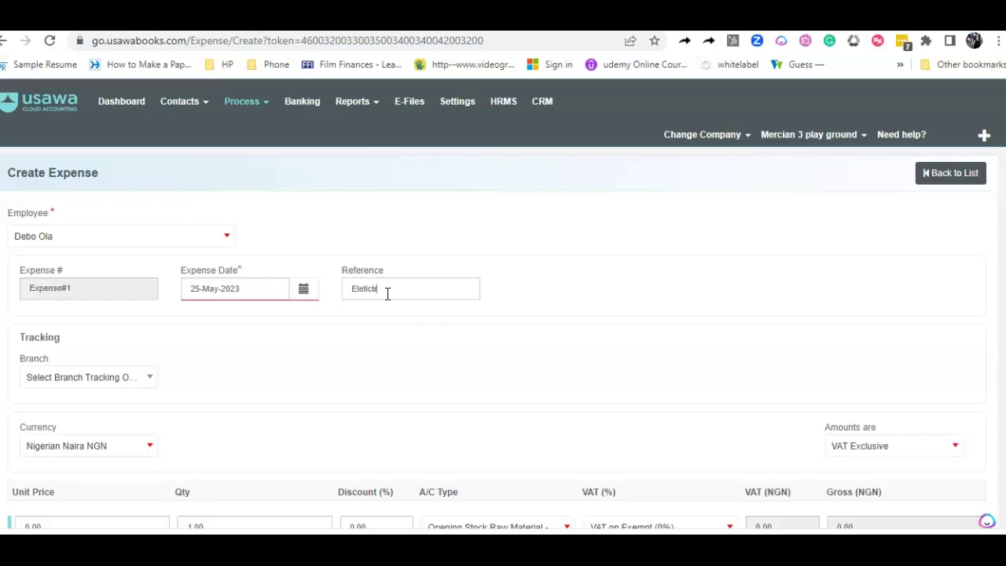
double_click(387, 294)
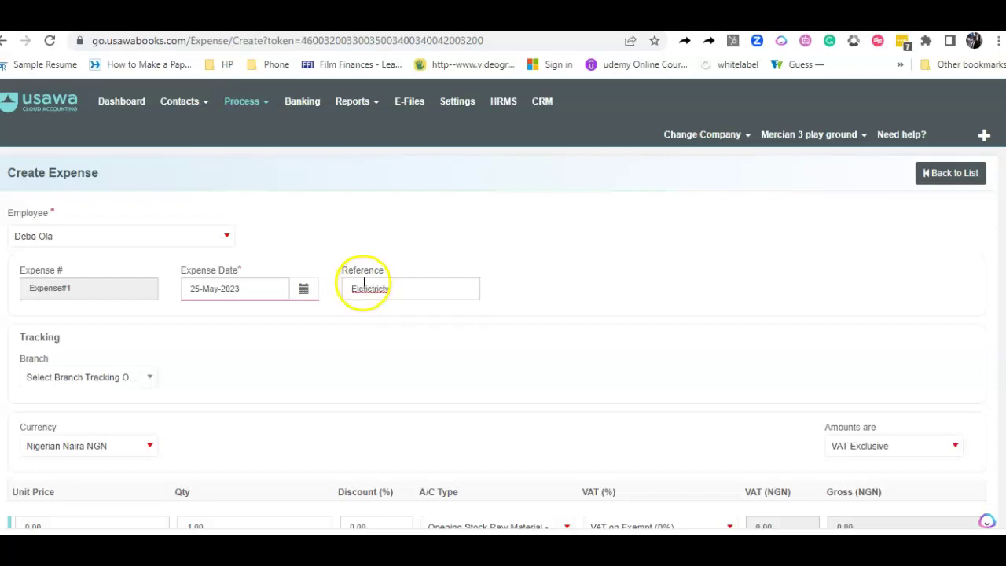
right_click(363, 293)
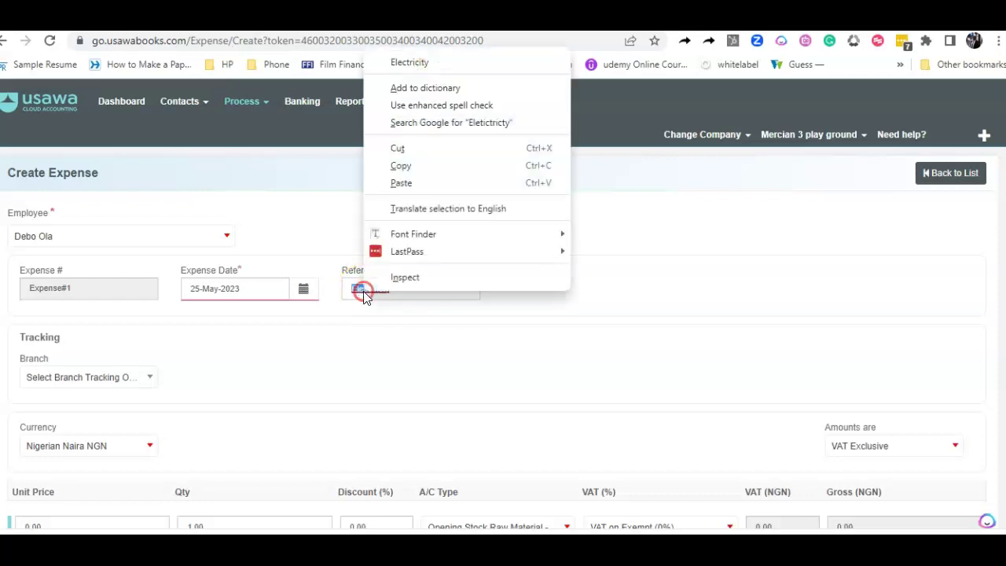
left_click(418, 62)
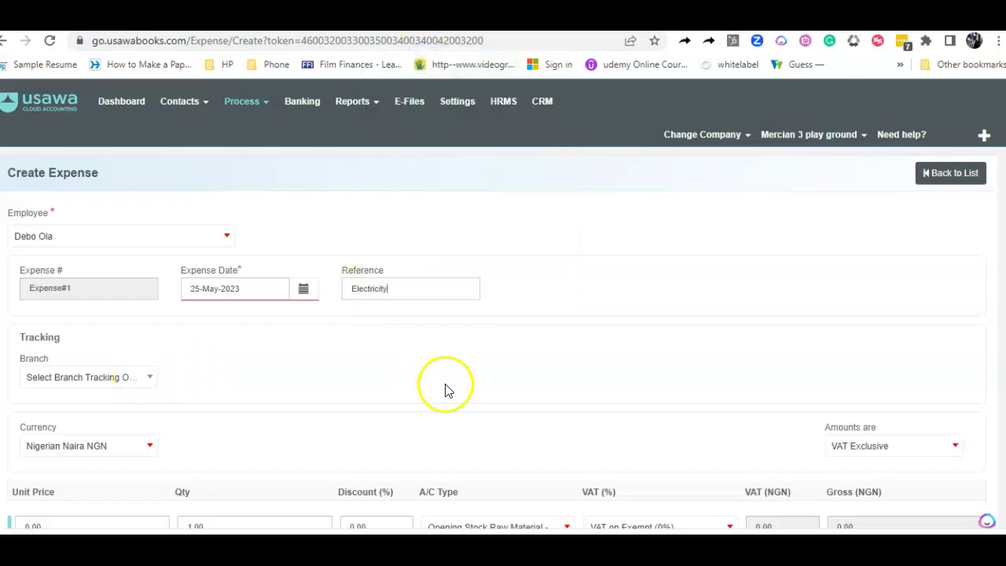
scroll(503, 330, "down", 2)
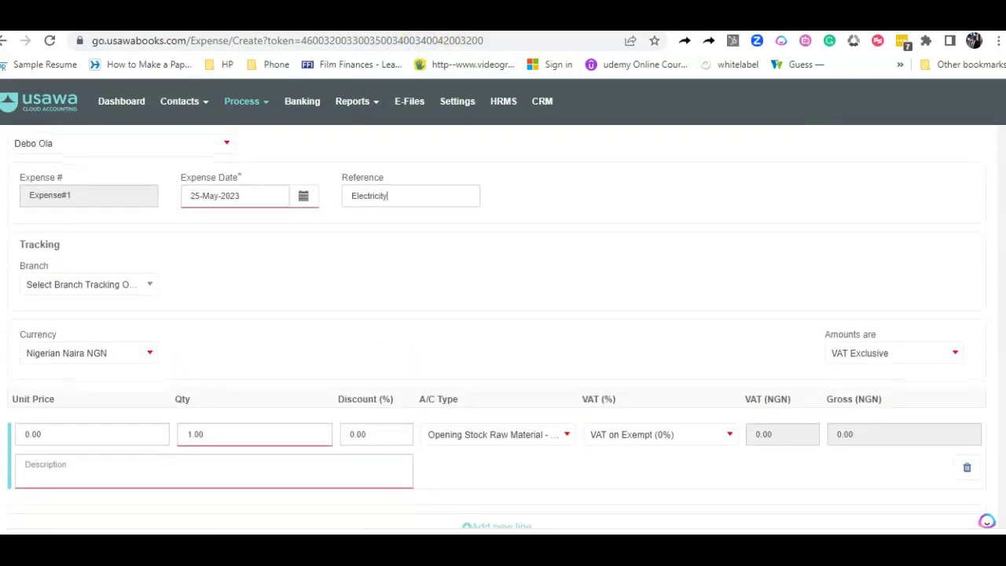
left_click(150, 288)
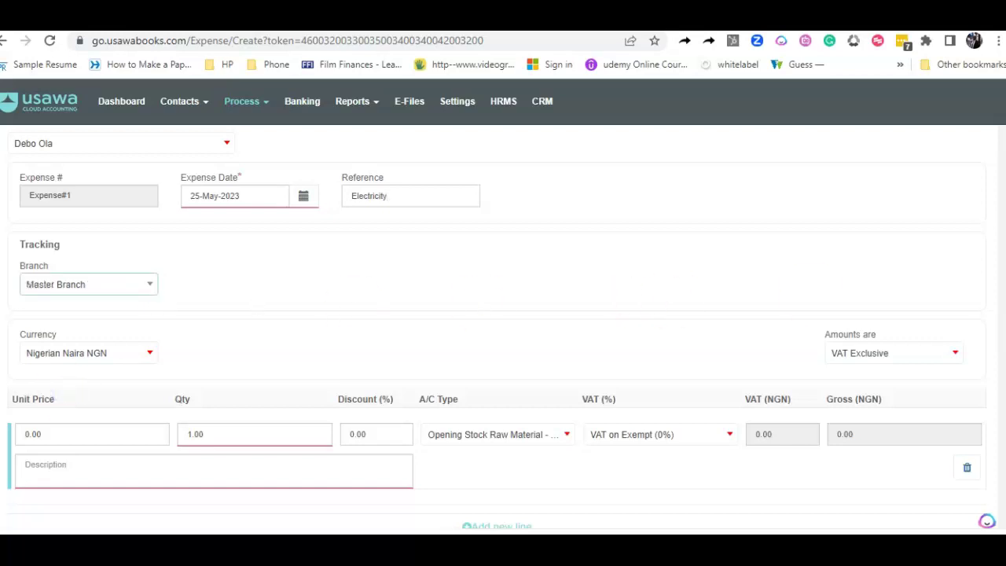
Set the unit price of the first expense line to 10,000
scroll(700, 359, "down", 2)
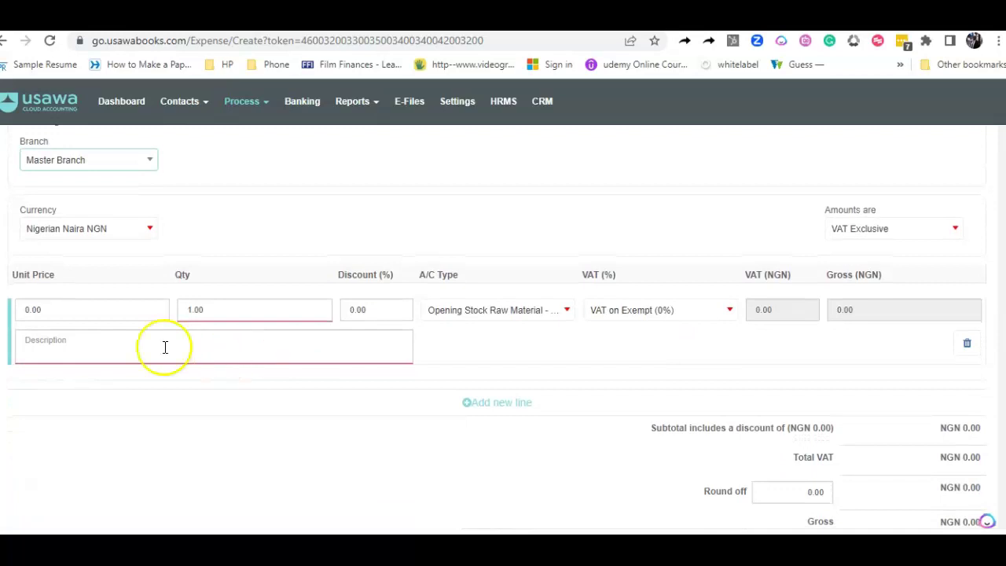
left_click(63, 315)
key("BackSpace")
key("BackSpace")
key("BackSpace")
key("BackSpace")
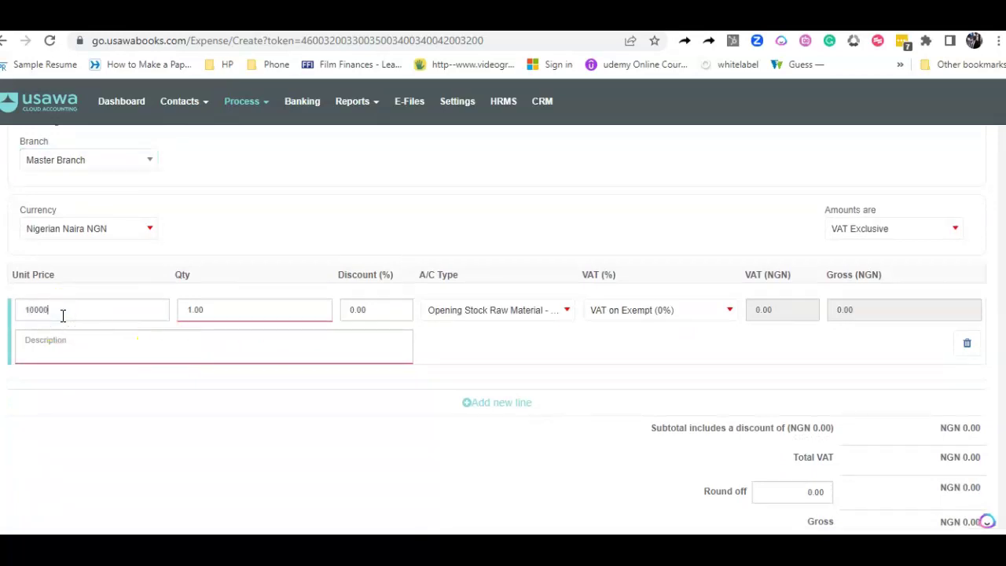
left_click(234, 324)
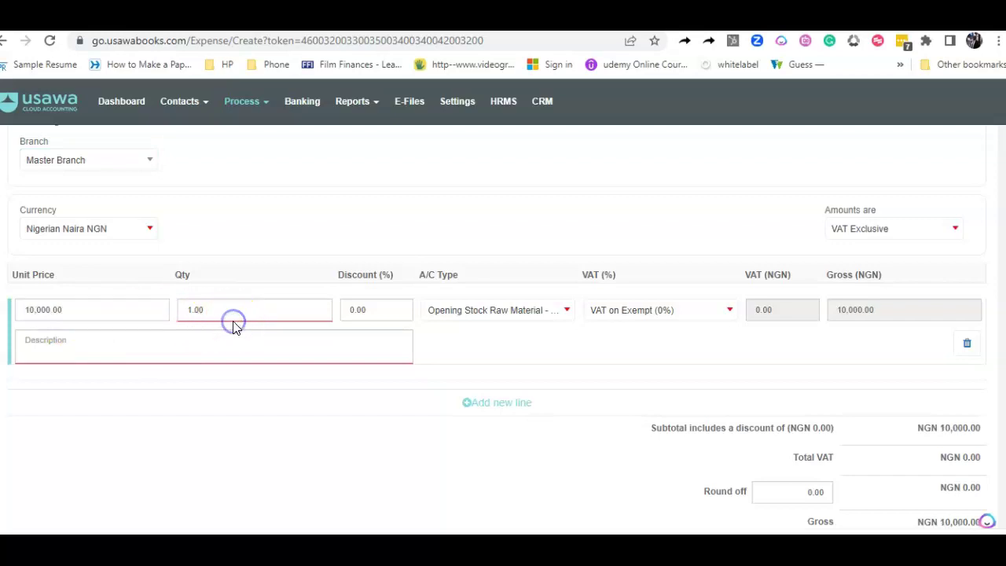
Set the expense line's account type to Electricity and Power - 2090 and its VAT rate to No VAT (0%)
left_click(454, 316)
type("elec")
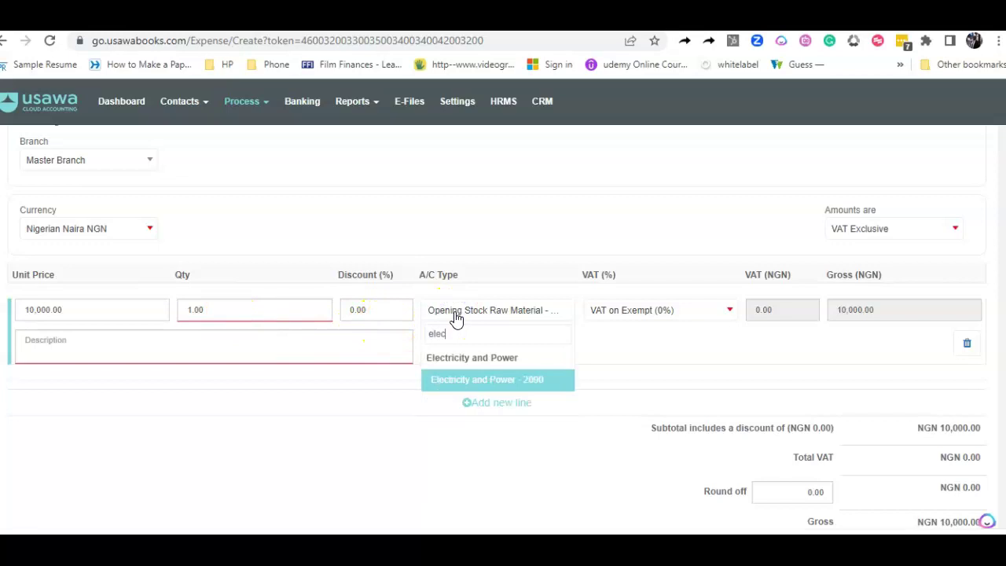
left_click(457, 383)
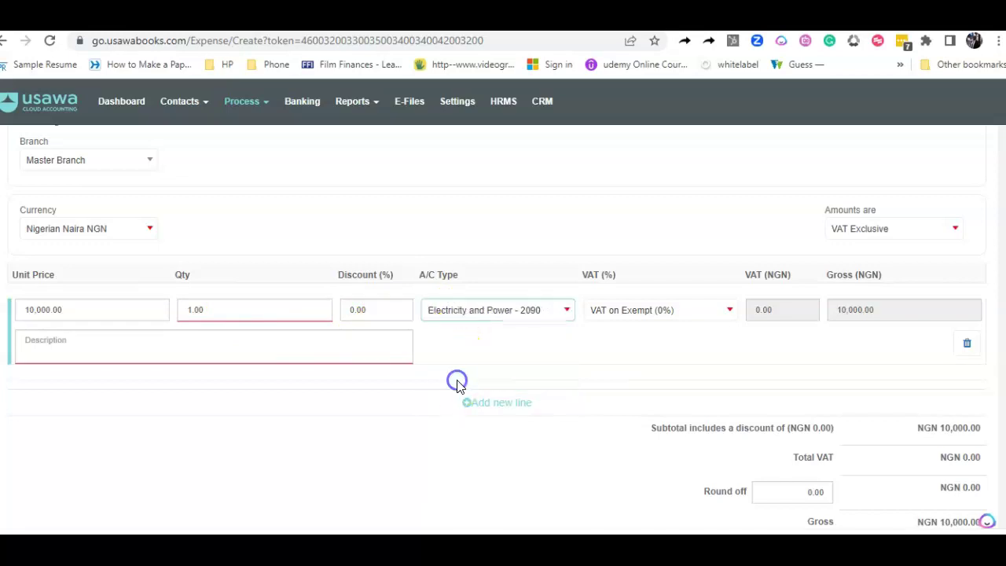
left_click(615, 318)
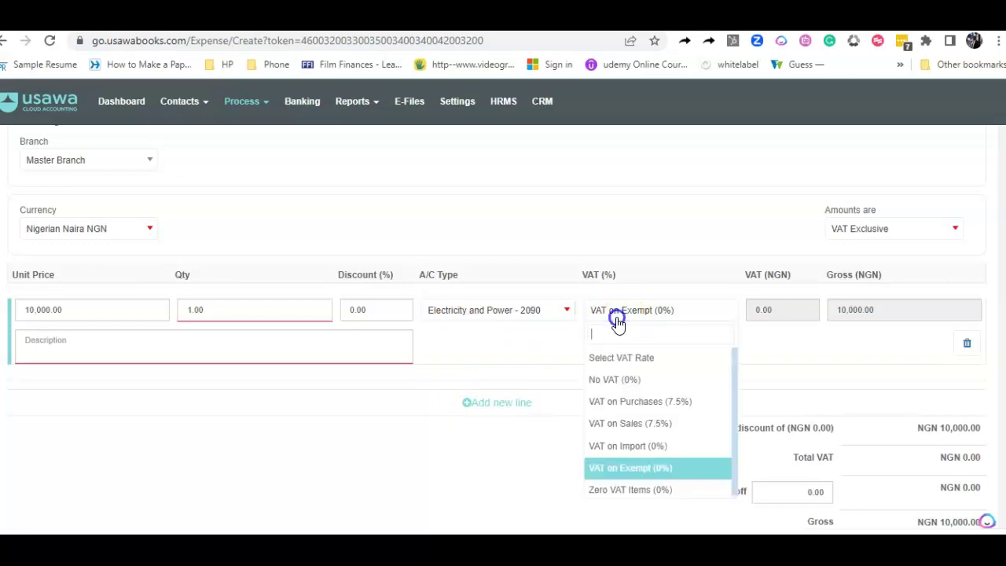
left_click(614, 381)
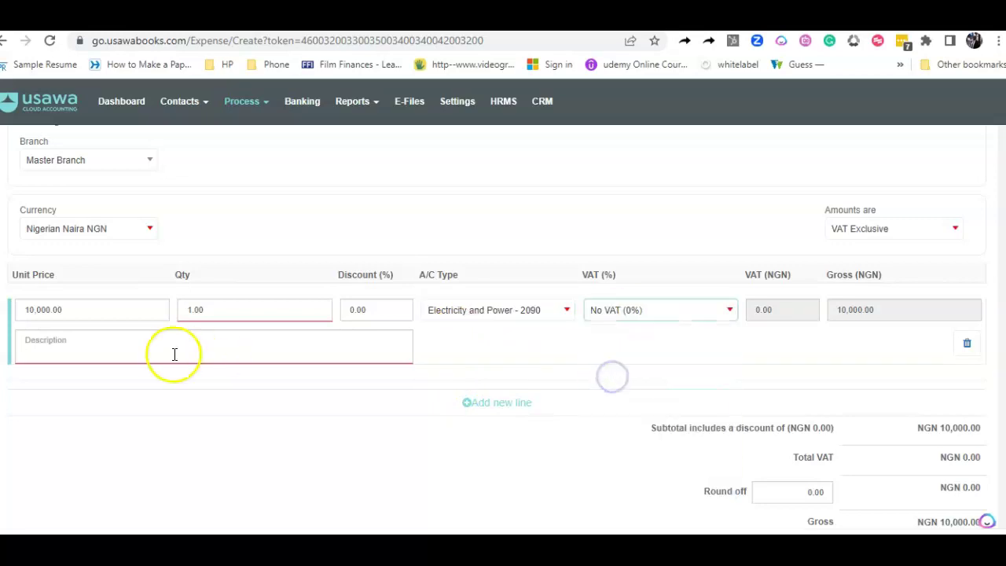
Describe the expense line as Card for month of May 2023 and submit the expense for approval
left_click(147, 351)
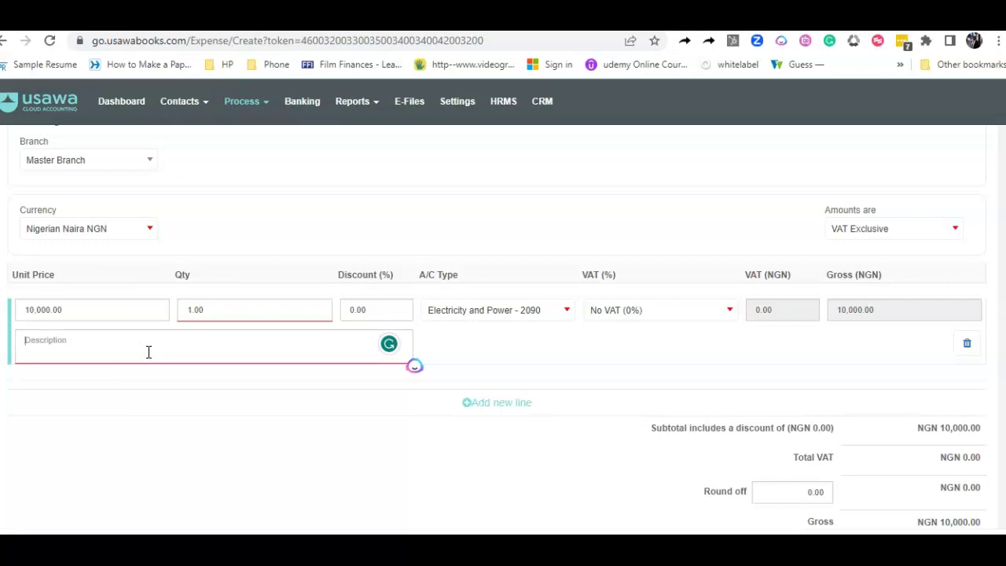
type("card for month of May 2023")
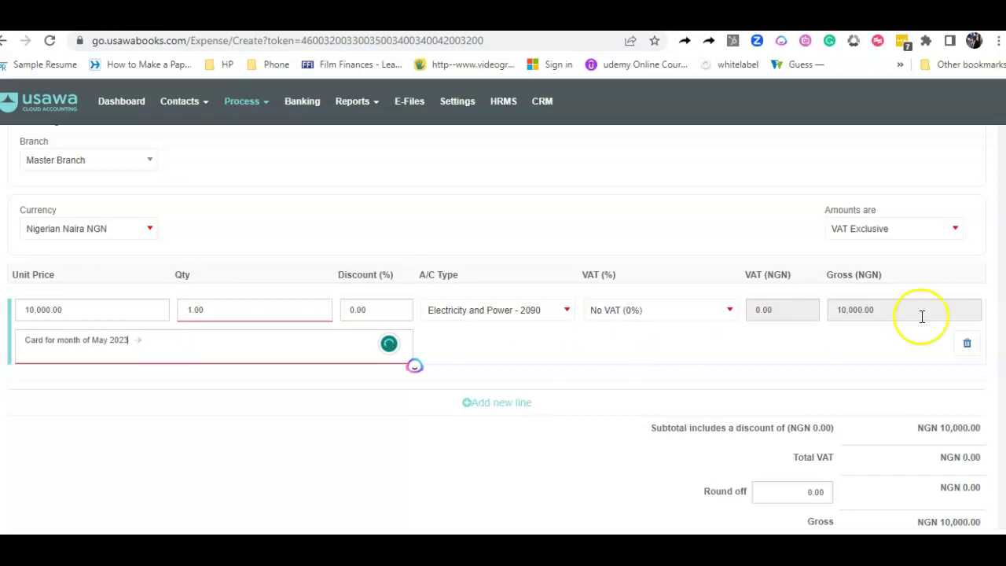
scroll(503, 315, "down", 2)
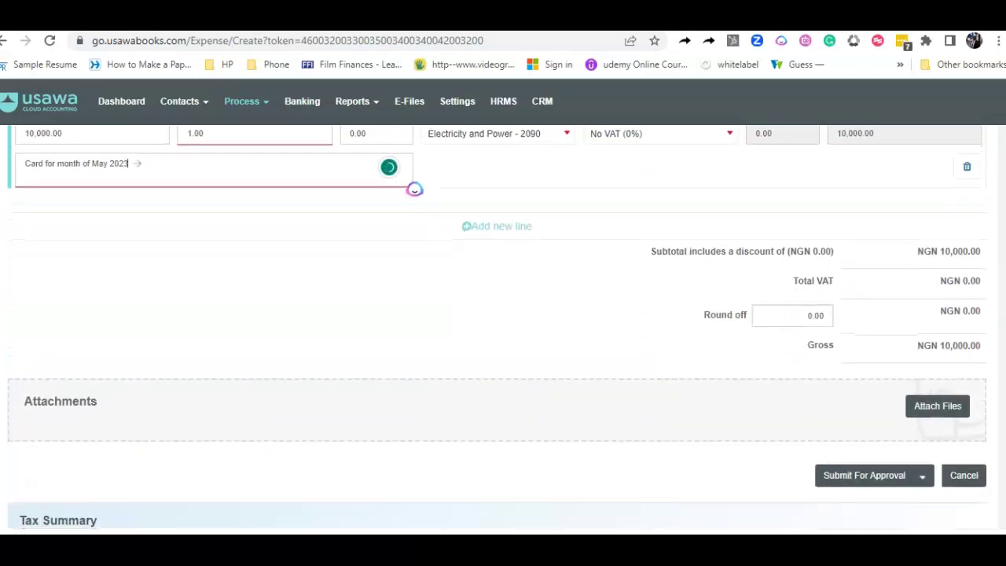
left_click(929, 420)
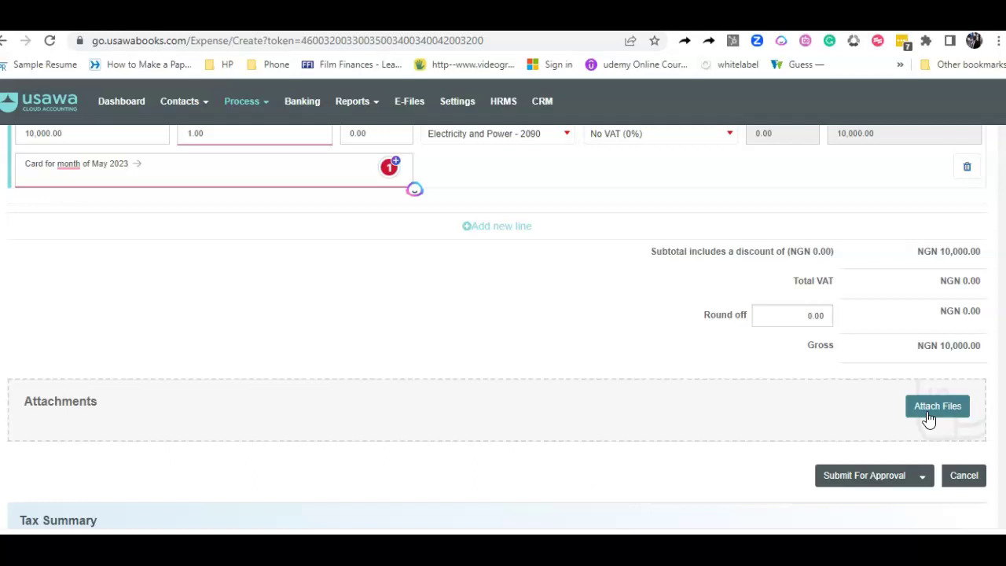
left_click(863, 479)
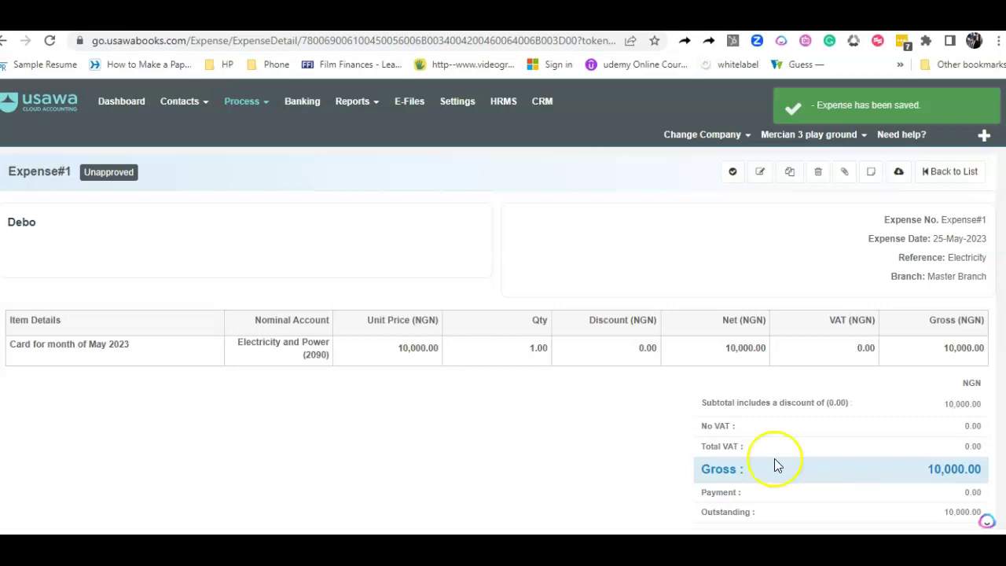
Open the 10,000 NGN electricity expense from the unapproved expense reimbursements and approve it
left_click(246, 100)
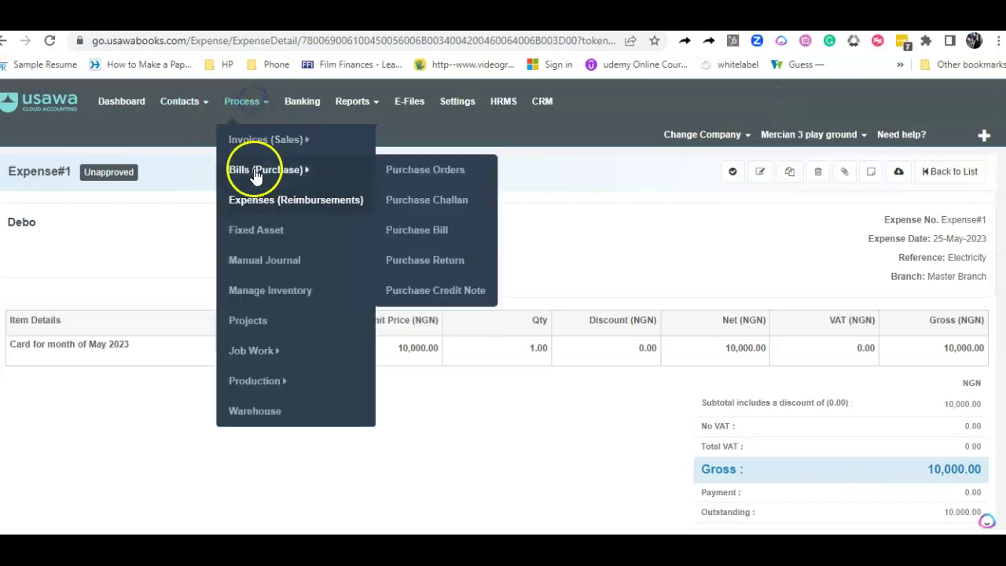
left_click(256, 203)
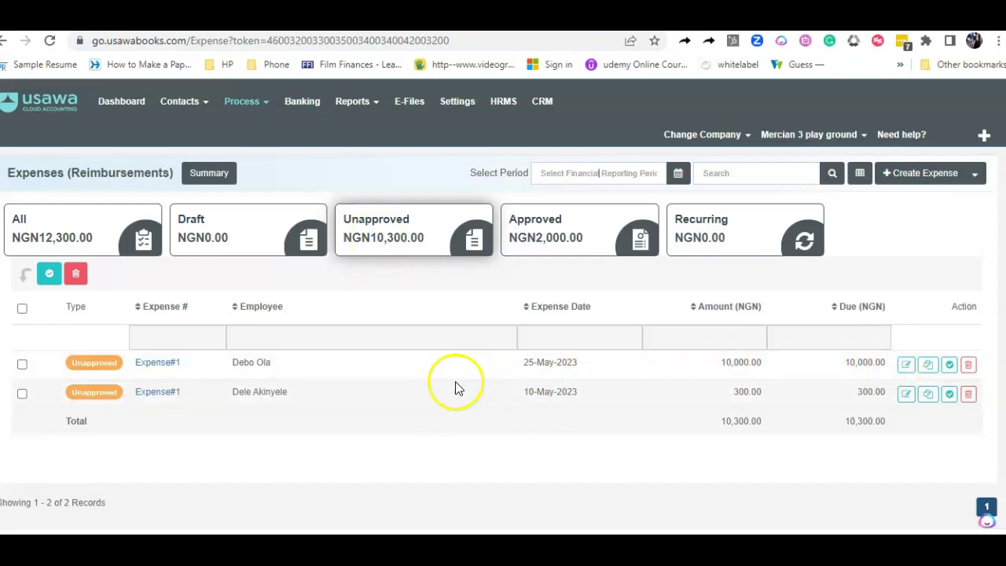
left_click(161, 364)
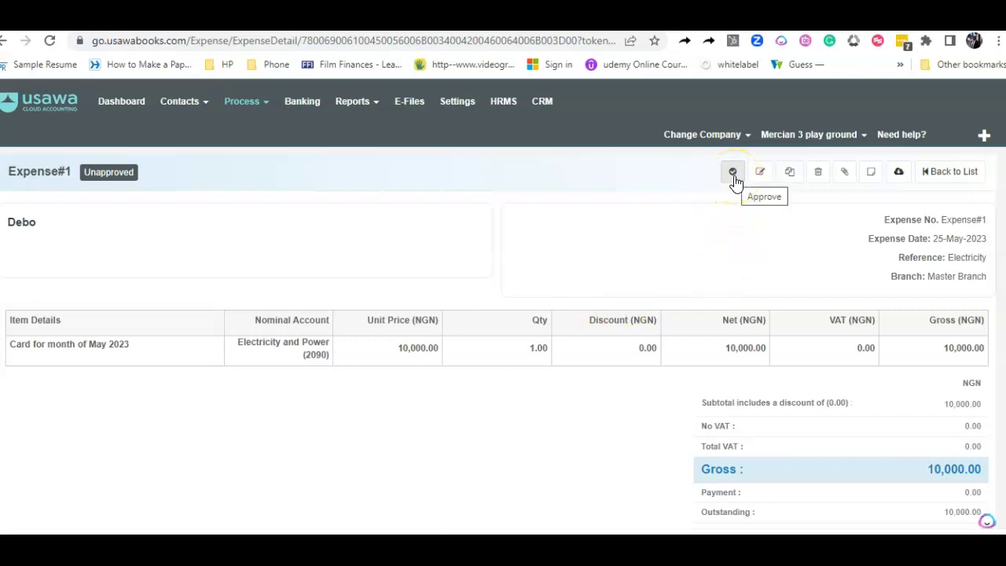
left_click(734, 180)
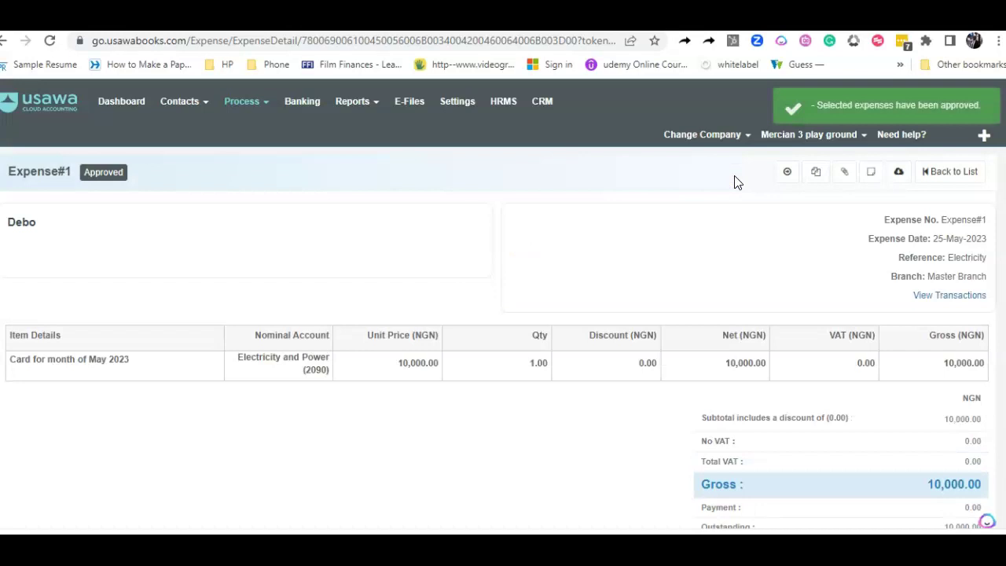
Return to the expense reimbursements list and view the approved expenses
left_click(239, 110)
left_click(250, 205)
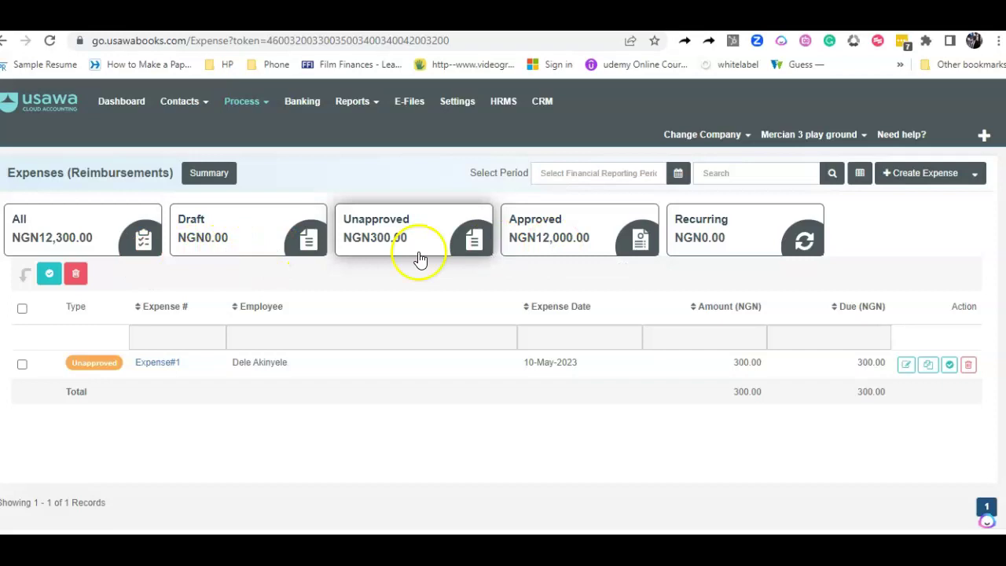
left_click(548, 250)
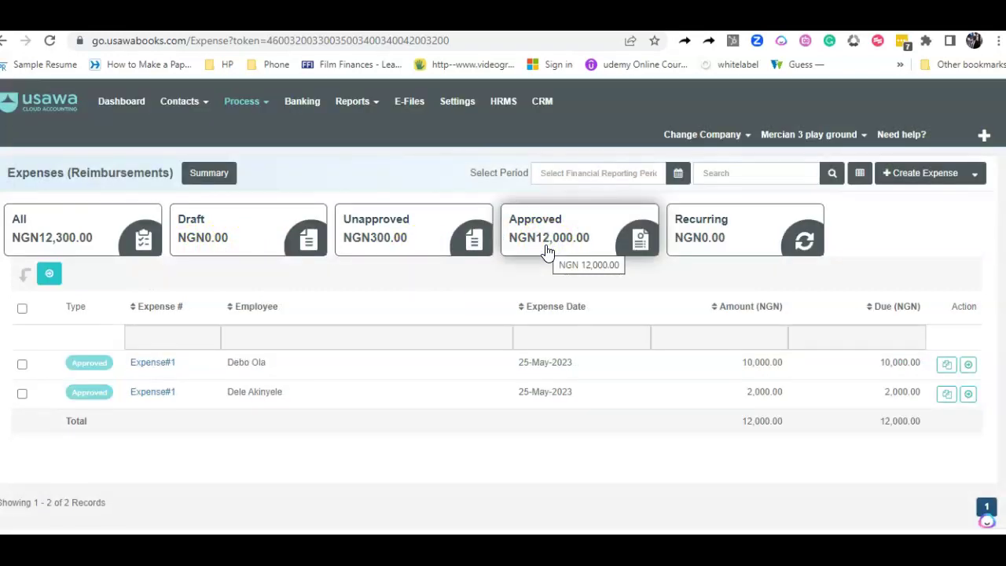
left_click(217, 481)
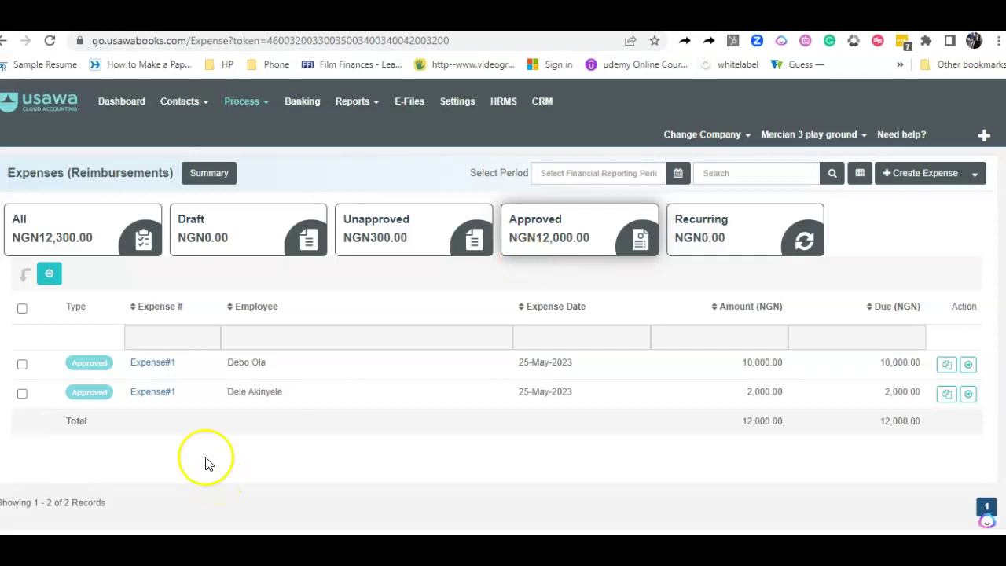
Open the approved 10,000 NGN electricity expense and revert it to unapproved
left_click(154, 364)
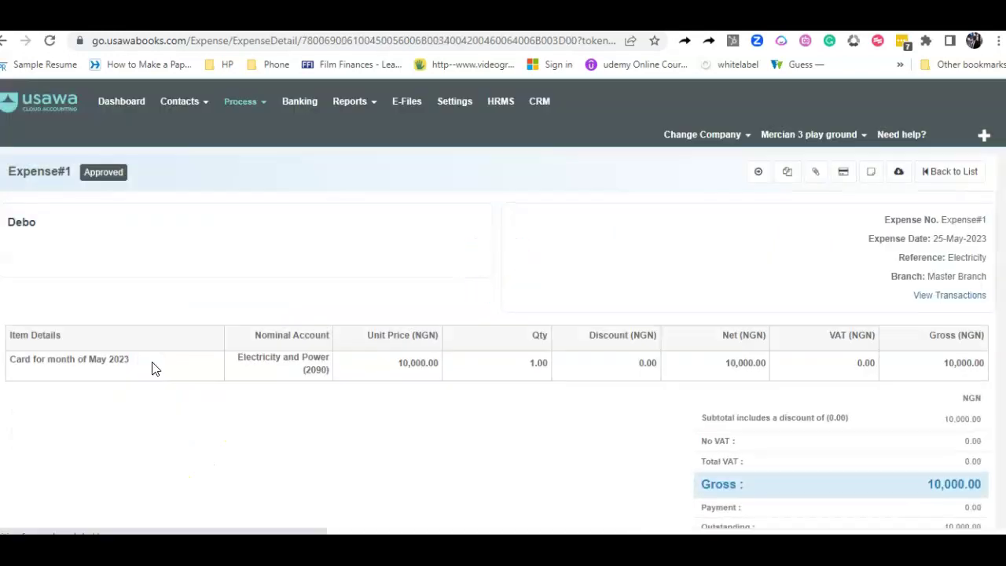
left_click(757, 183)
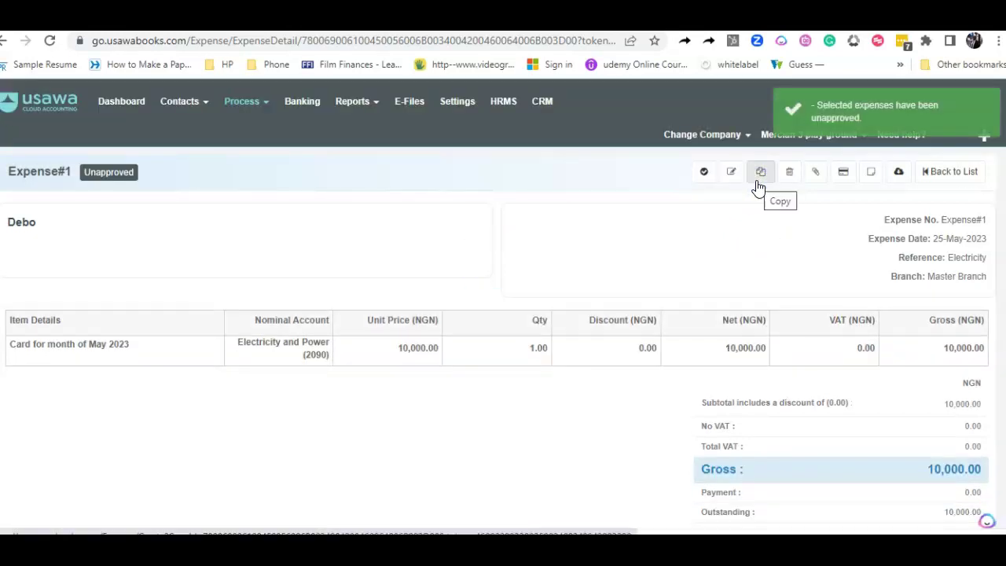
left_click(731, 183)
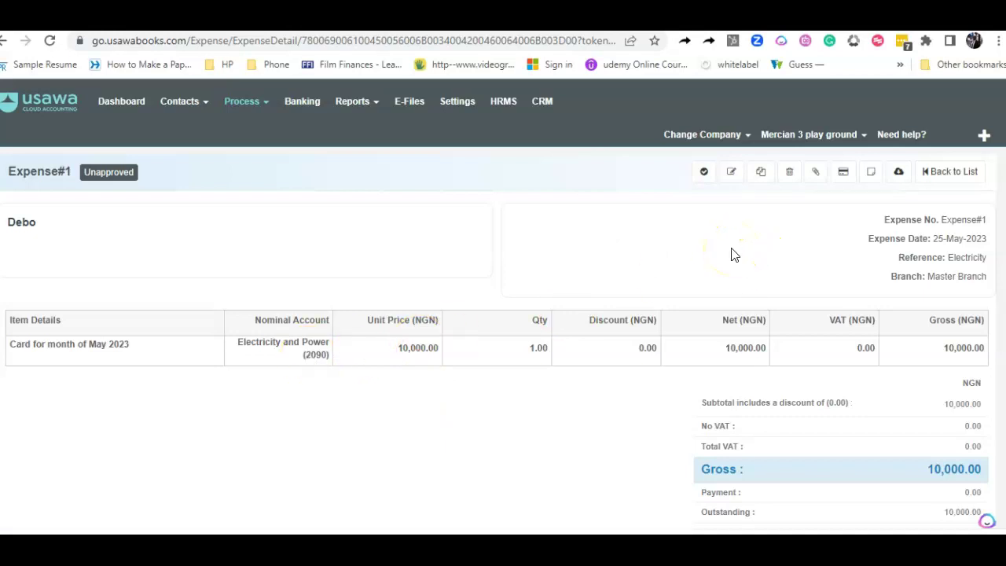
Approve the unapproved electricity expense again from its detail page
left_click(704, 171)
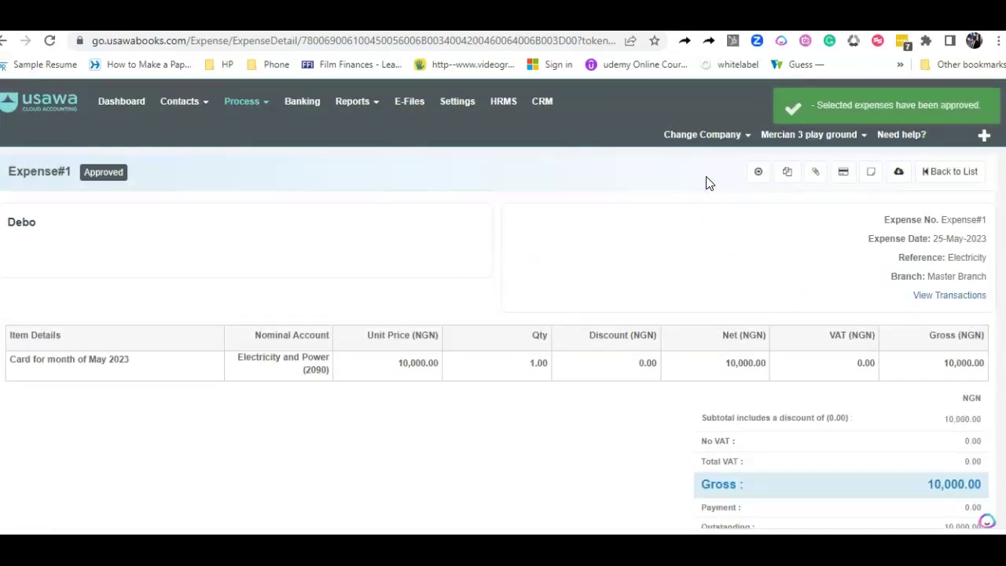
left_click(370, 262)
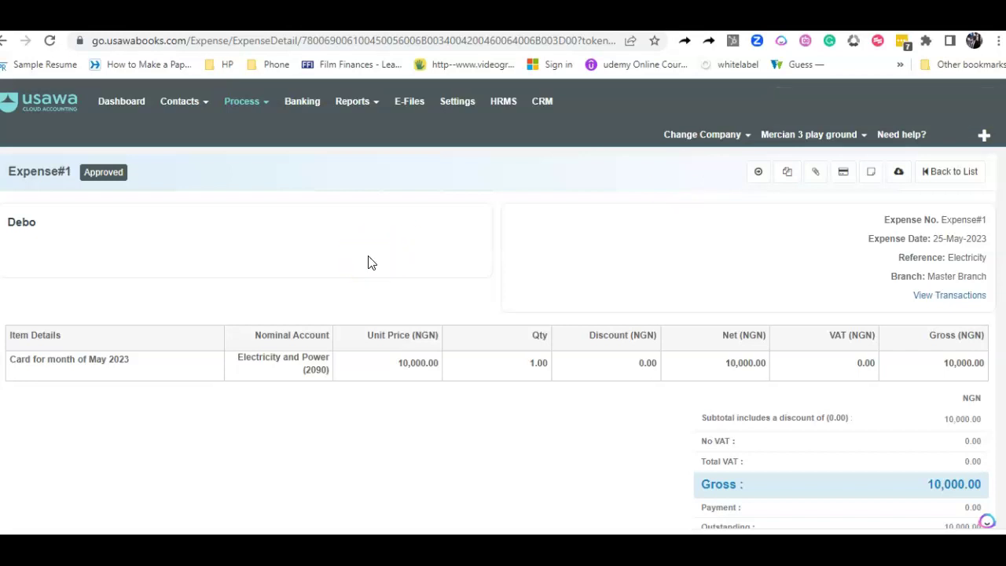
Bring up the process navigation options from the electricity expense's detail page
left_click(241, 104)
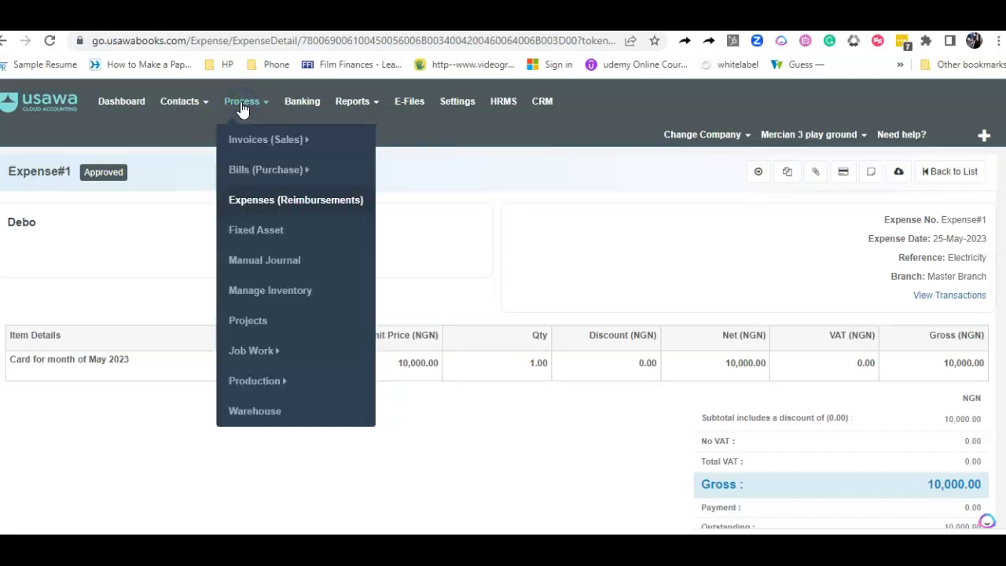